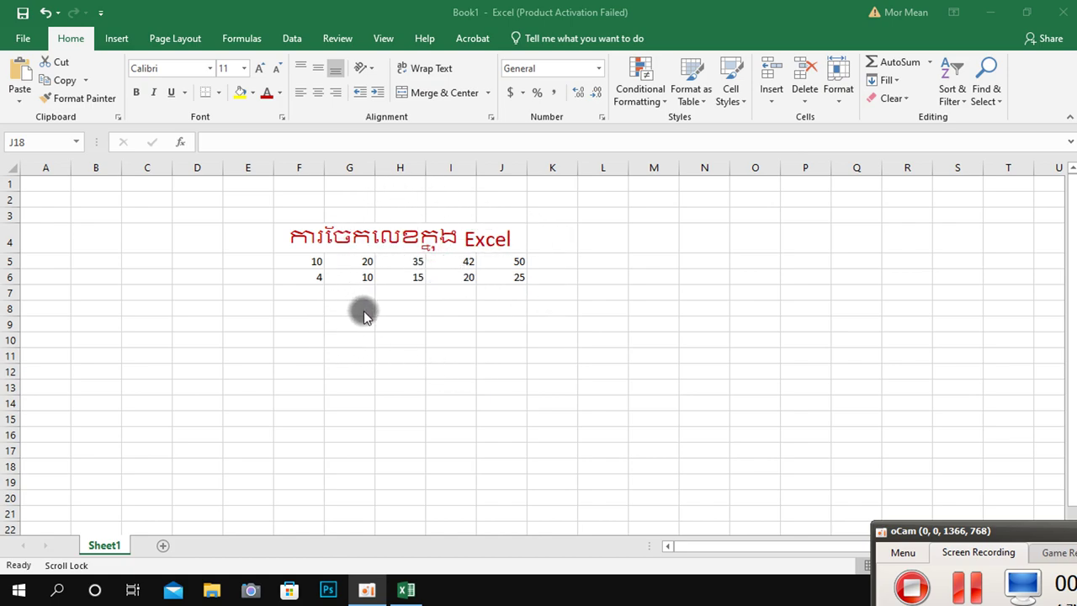
Step: Enter the formula =F5/F6 in cell F7 so it returns 2.5
{"action": "left_click", "coordinate": [308, 292]}
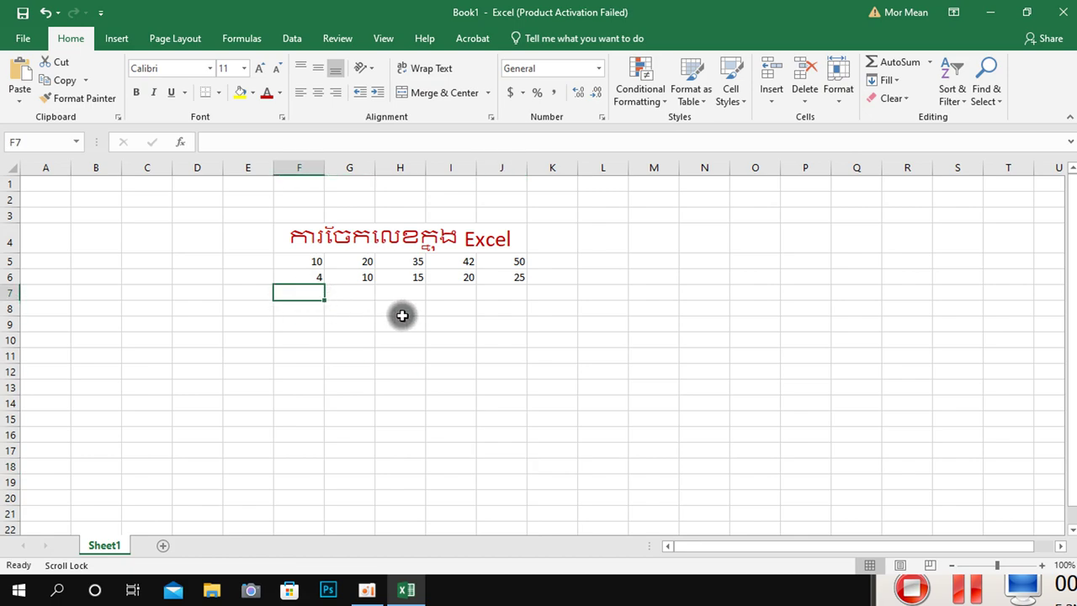
{"action": "type", "text": "="}
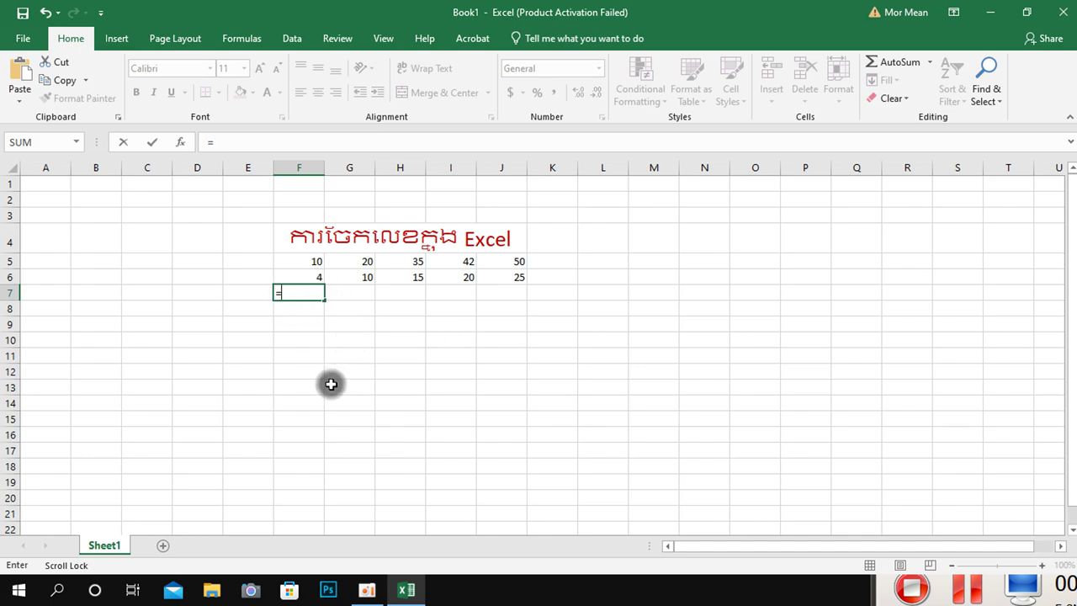
{"action": "left_click", "coordinate": [311, 261]}
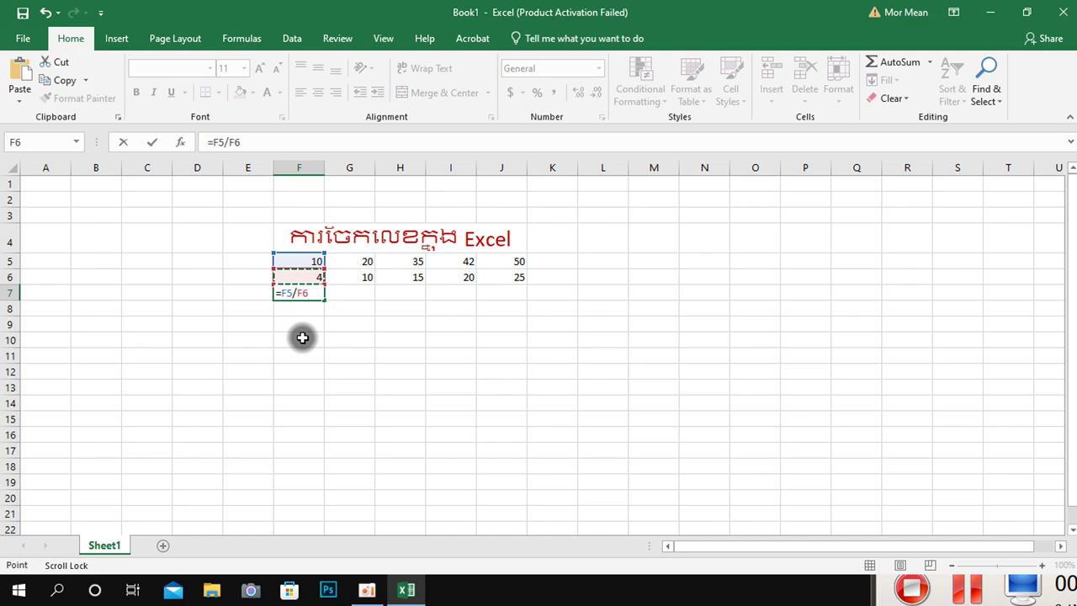
{"action": "key", "text": "Return"}
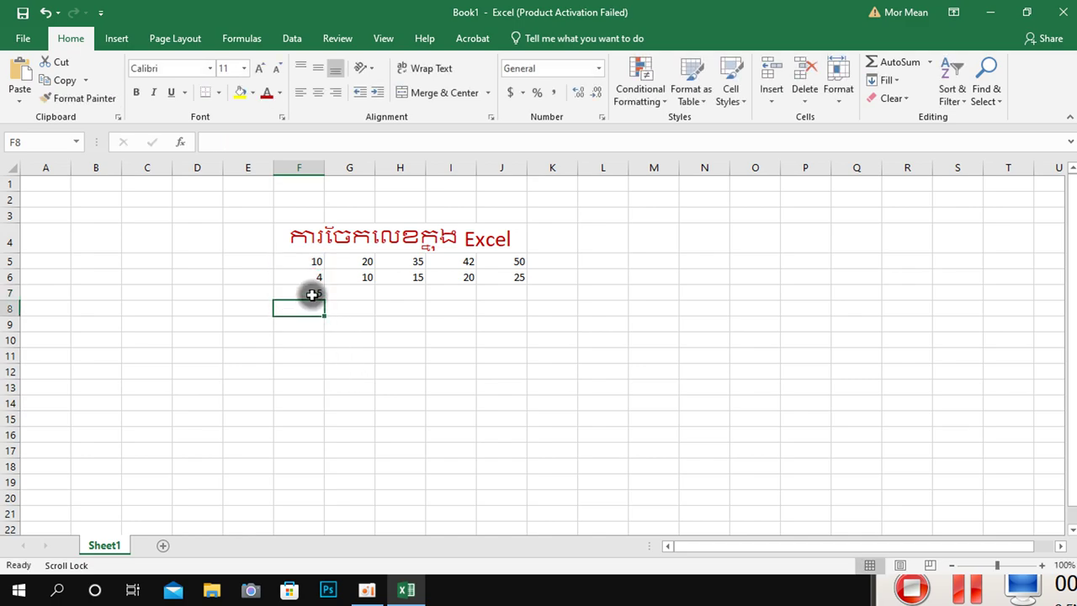
Step: Begin dragging the F7 formula across row 7 toward J7, then abandon the unfinished fill
{"action": "left_click", "coordinate": [312, 295]}
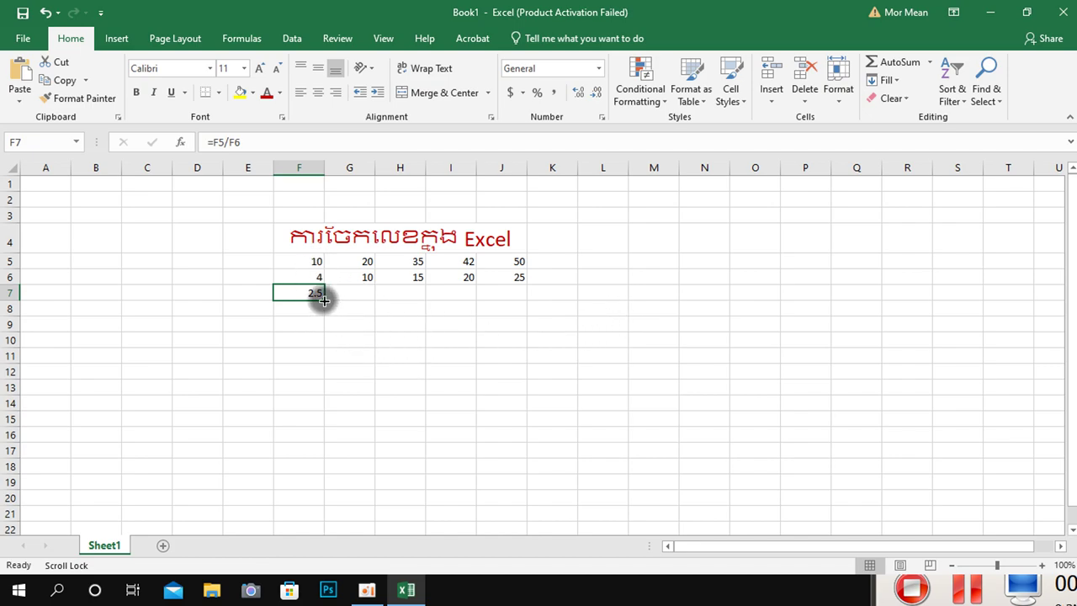
{"action": "left_click_drag", "start_coordinate": [323, 300], "coordinate": [346, 300]}
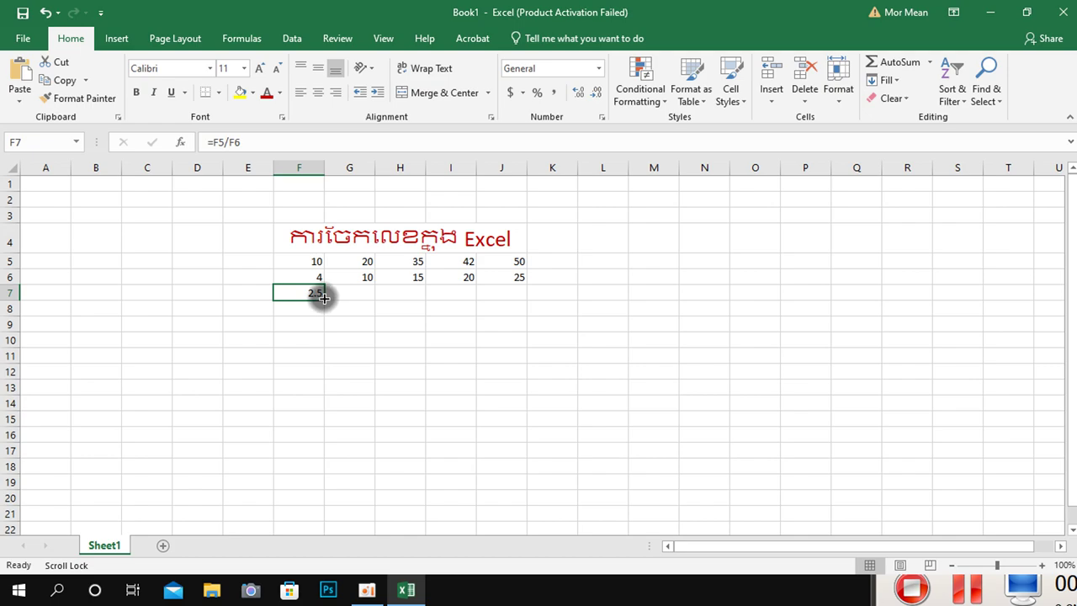
{"action": "left_click_drag", "start_coordinate": [324, 299], "coordinate": [390, 295]}
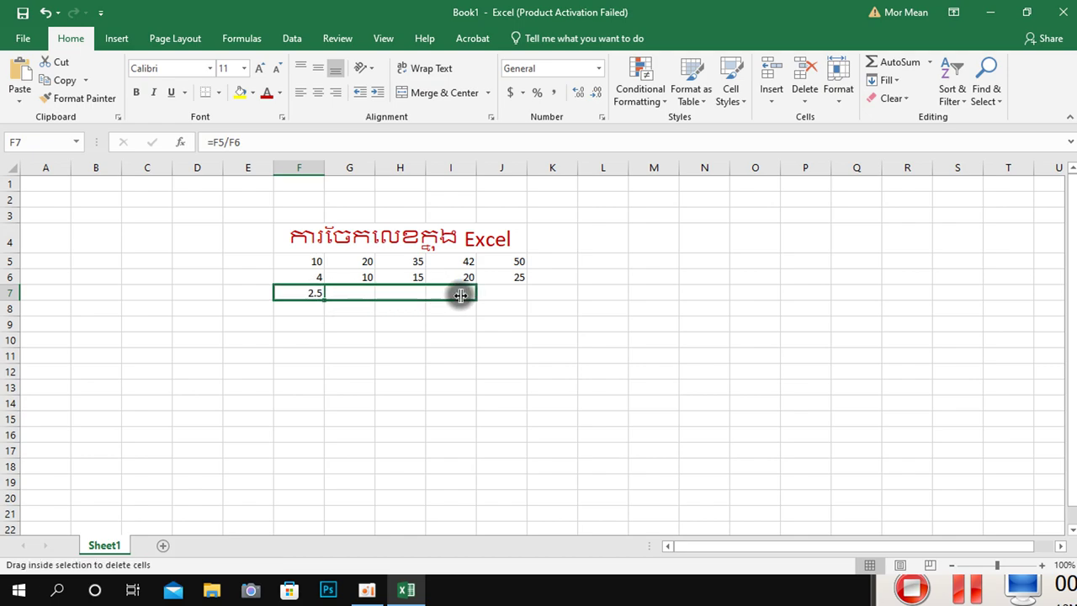
{"action": "mouse_move", "coordinate": [389, 295]}
{"action": "left_mouse_down"}
{"action": "mouse_move", "coordinate": [519, 302]}
{"action": "mouse_move", "coordinate": [499, 323]}
{"action": "left_mouse_up"}
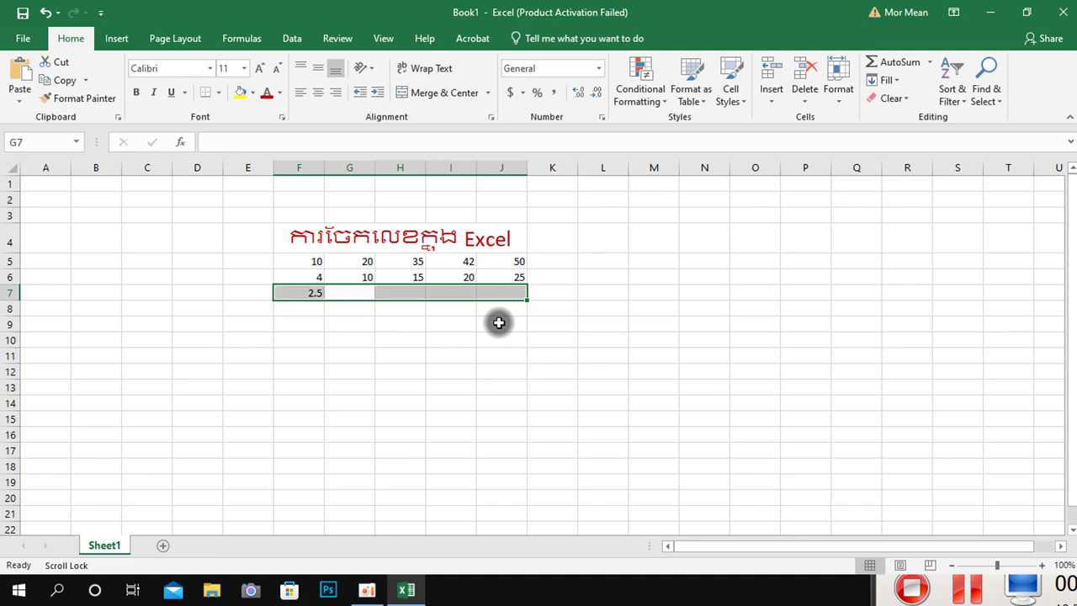
{"action": "left_click", "coordinate": [499, 322]}
Step: Copy =F5/F6 from F7 through J7, giving 2, 2.333333, 2.1 and 2 in G7:J7
{"action": "left_click", "coordinate": [312, 292]}
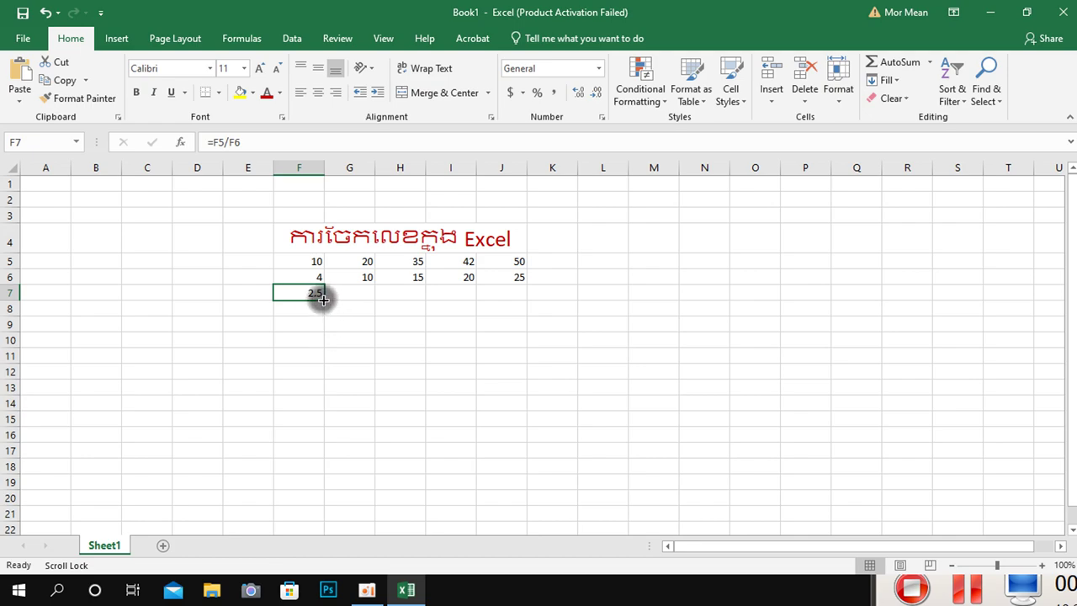
{"action": "left_click_drag", "start_coordinate": [323, 298], "coordinate": [403, 301]}
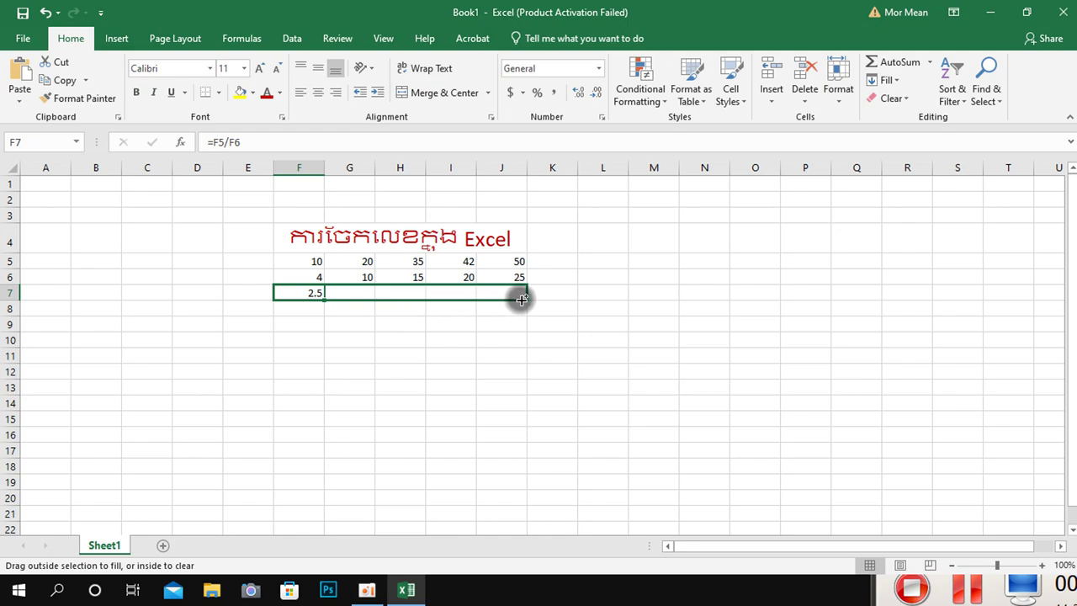
{"action": "left_click_drag", "start_coordinate": [403, 301], "coordinate": [520, 298]}
{"action": "left_click", "coordinate": [473, 356]}
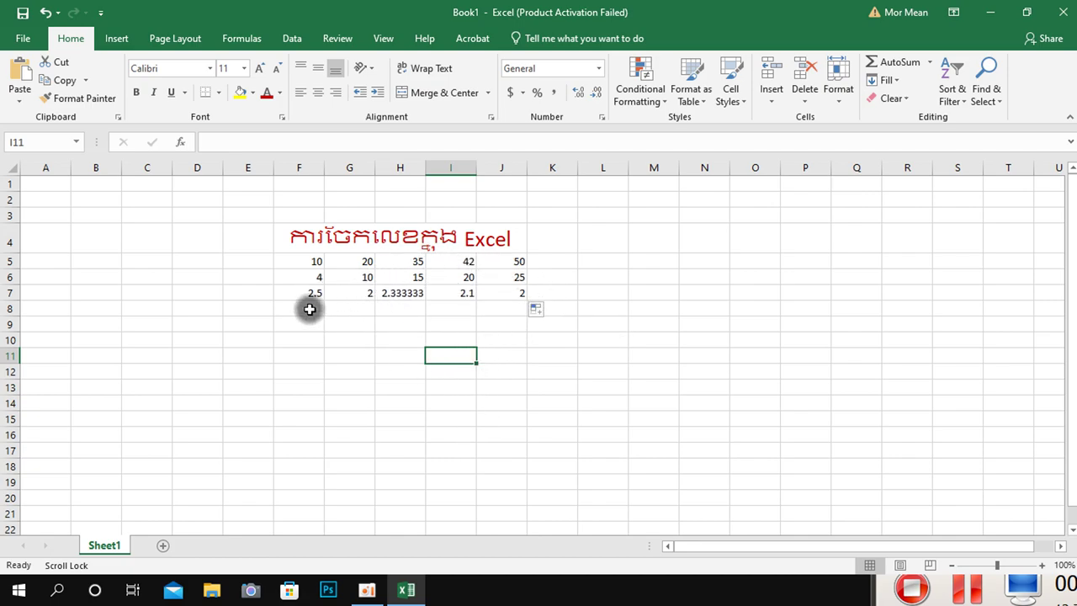
Step: Delete the row 7 division results from F7 through J7
{"action": "left_click_drag", "start_coordinate": [296, 292], "coordinate": [500, 301]}
{"action": "key", "text": "Delete"}
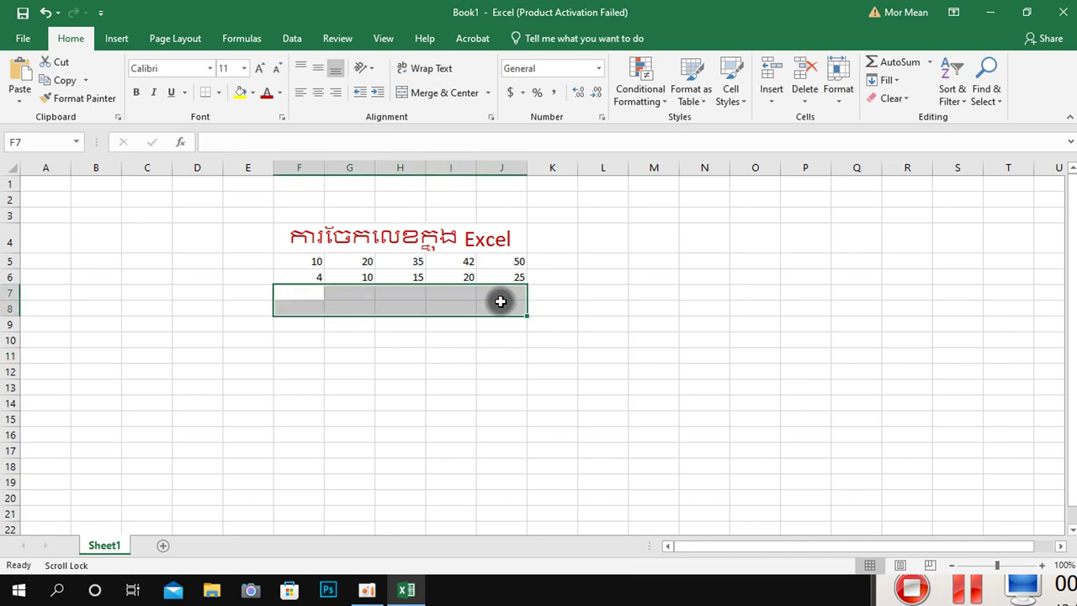
{"action": "left_click", "coordinate": [539, 387]}
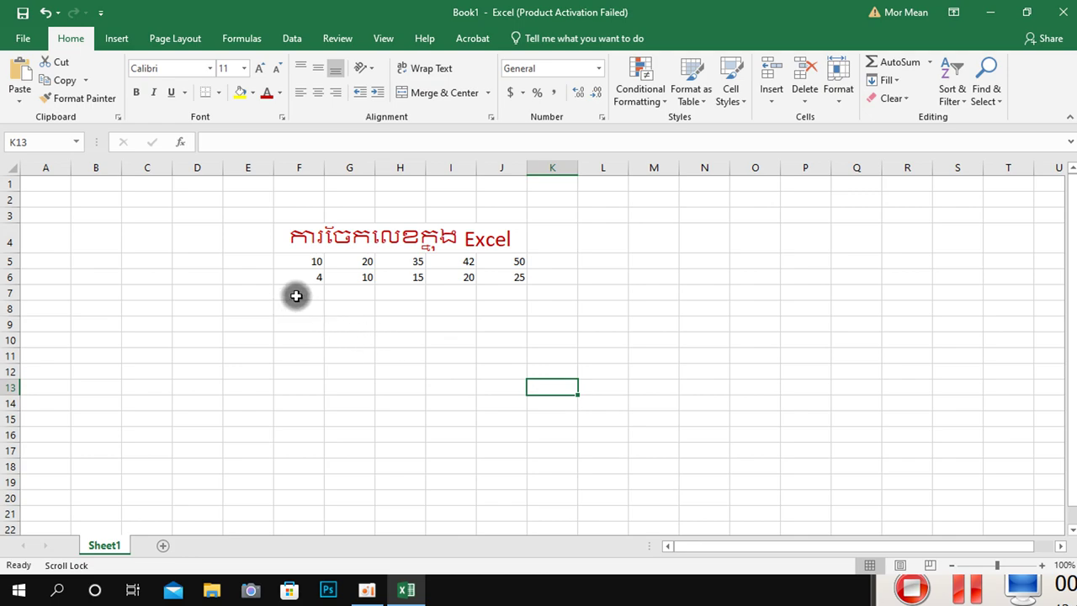
Step: Re-enter =F5/F6 in F7 so it shows 2.5 again
{"action": "left_click", "coordinate": [297, 294]}
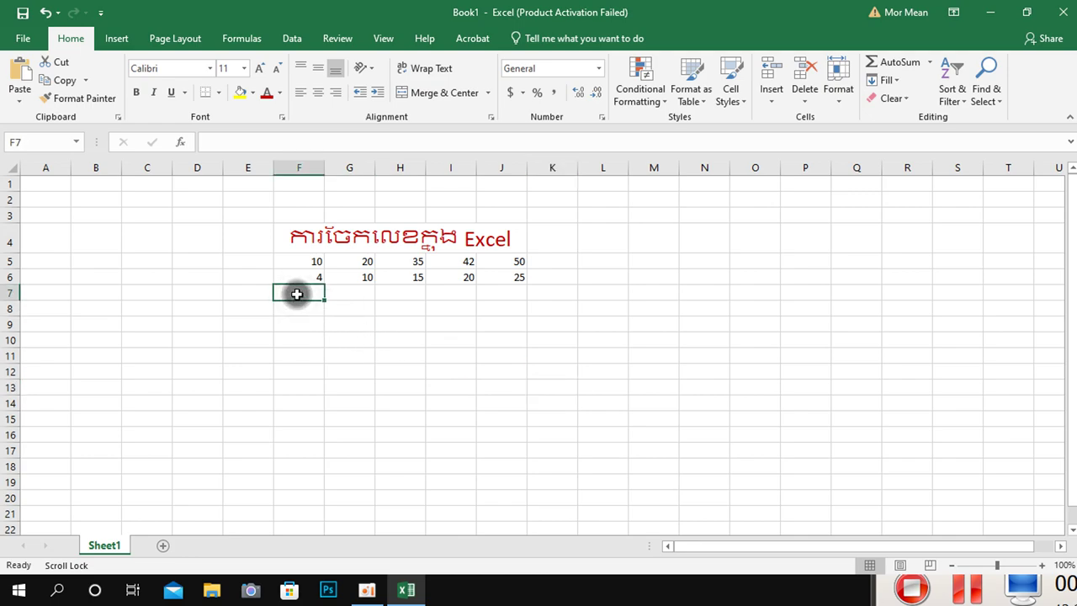
{"action": "type", "text": "="}
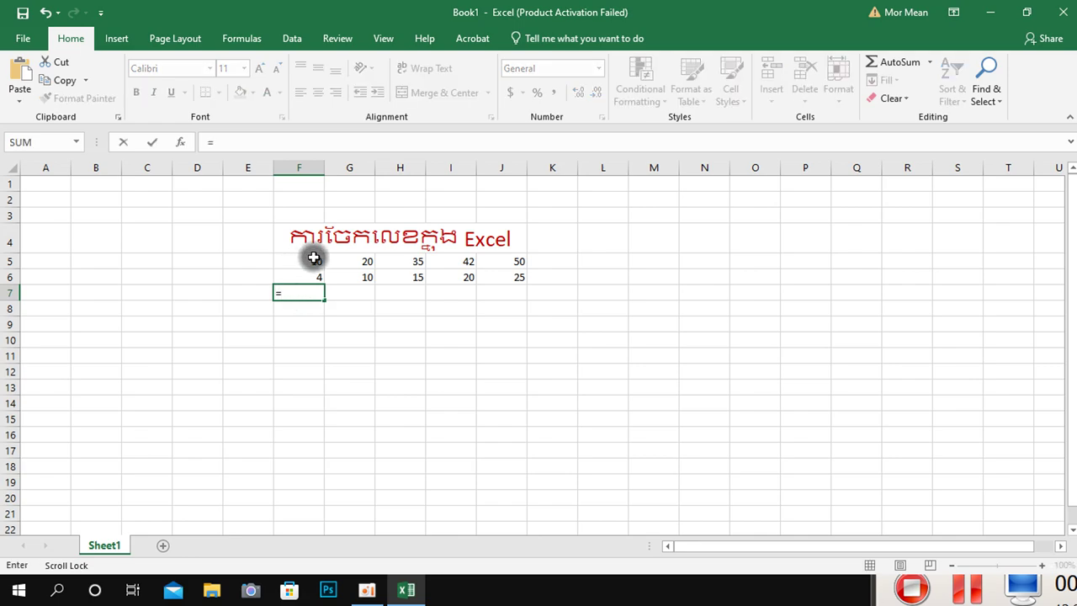
{"action": "left_click", "coordinate": [314, 259]}
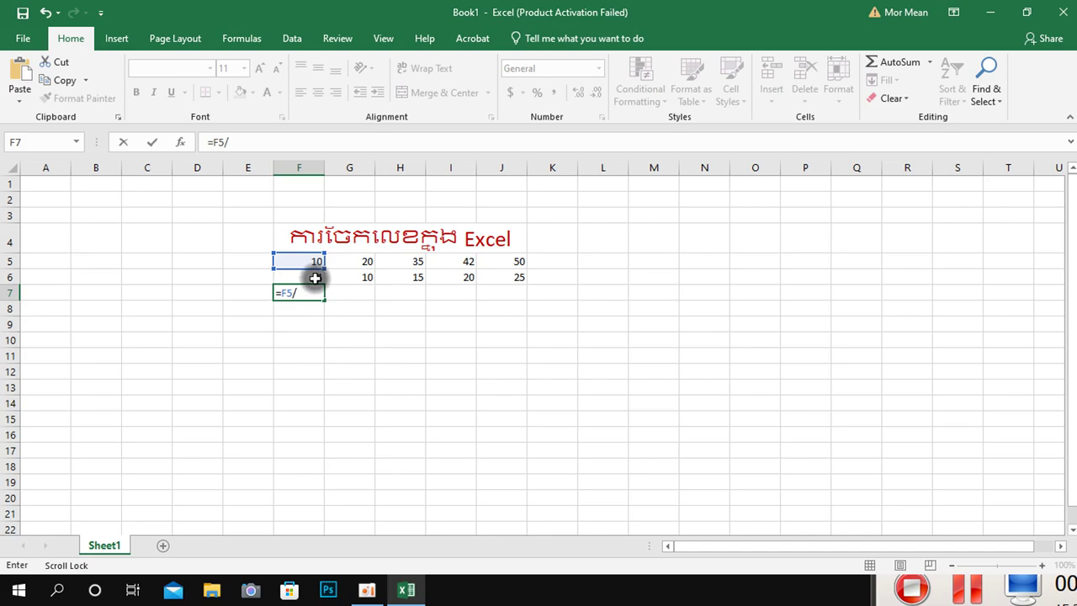
{"action": "left_click", "coordinate": [314, 278]}
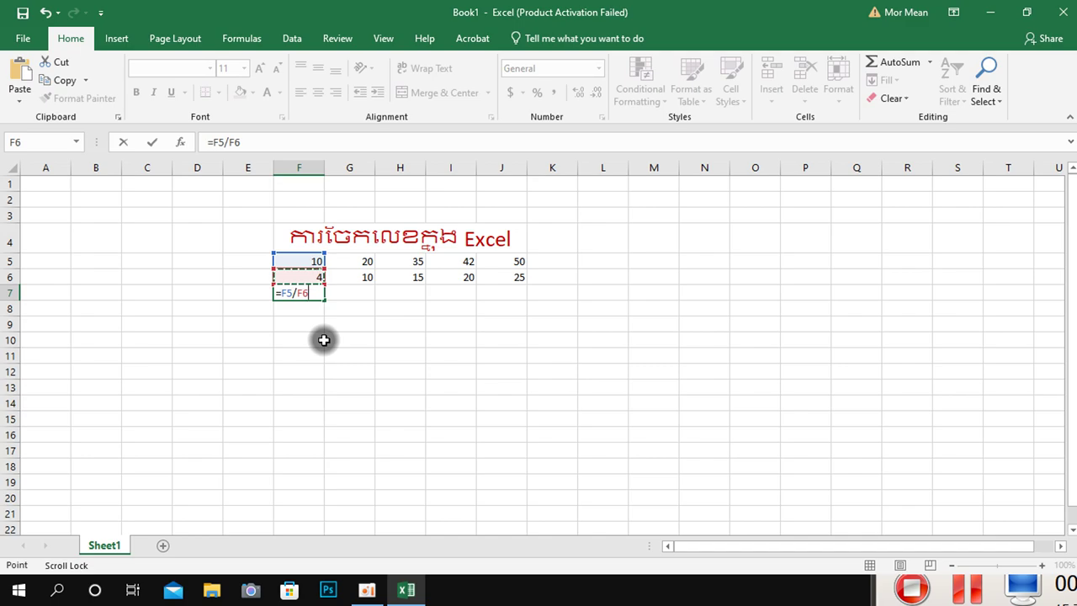
{"action": "key", "text": "Return"}
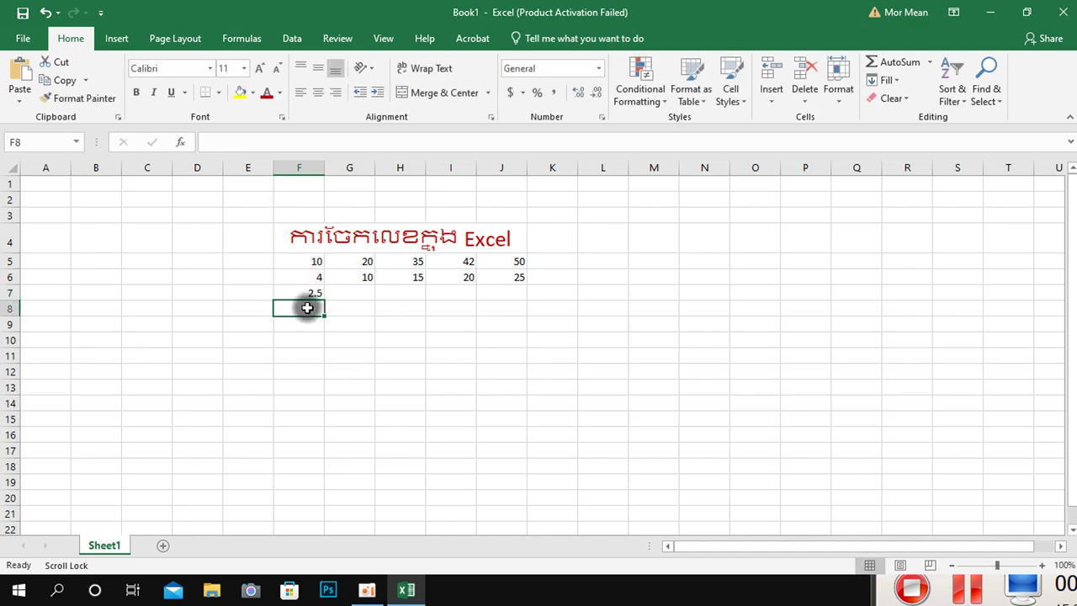
Step: Drag the =F5/F6 formula from F7 to J7, restoring 2, 2.333333, 2.1 and 2 in G7:J7
{"action": "left_click", "coordinate": [315, 292]}
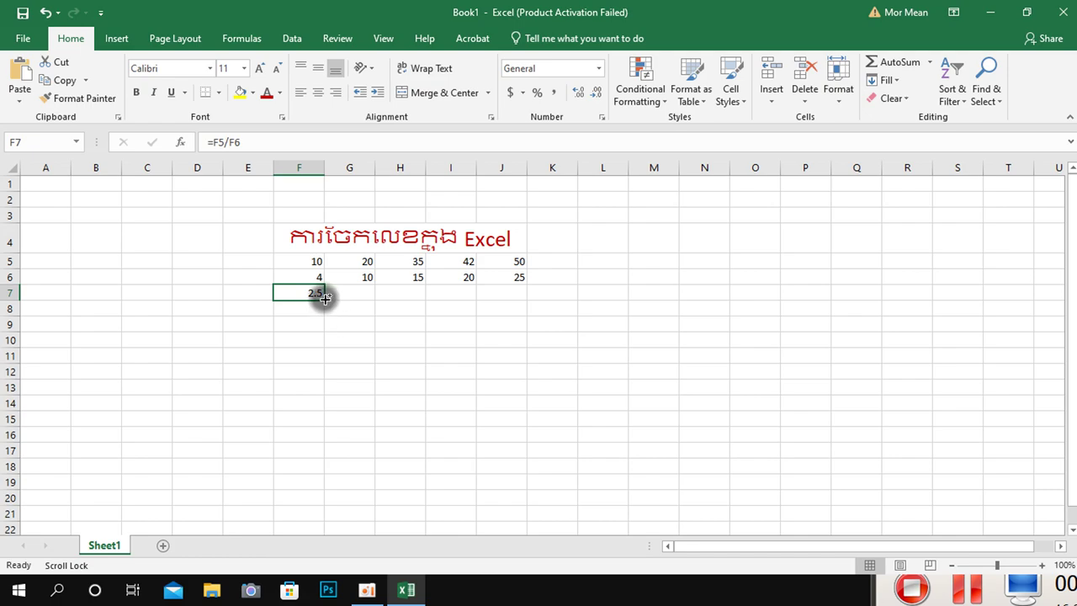
{"action": "left_click_drag", "start_coordinate": [326, 296], "coordinate": [513, 294]}
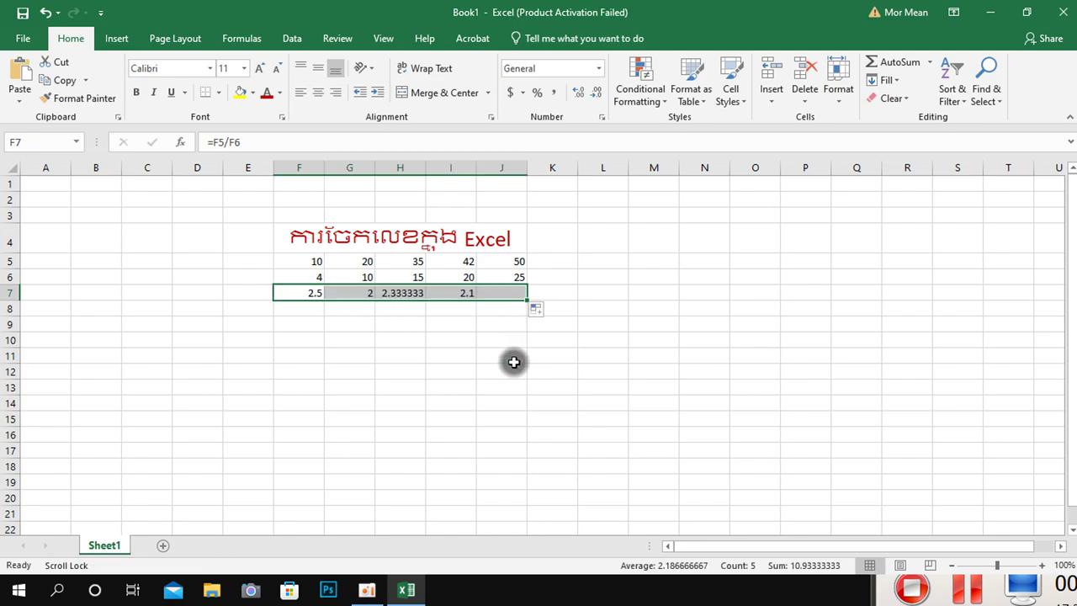
{"action": "left_click", "coordinate": [512, 357]}
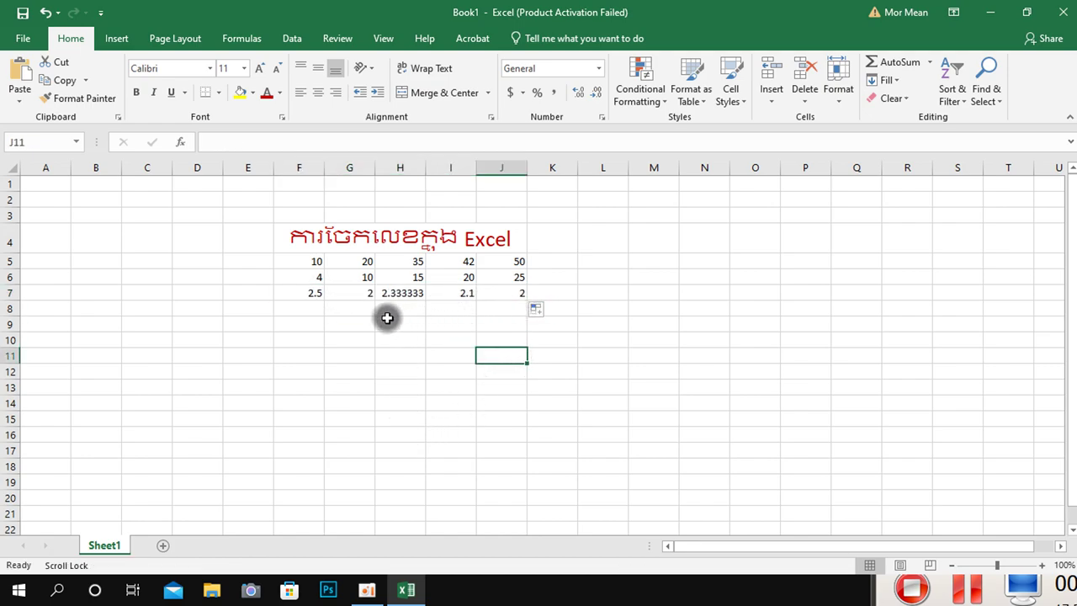